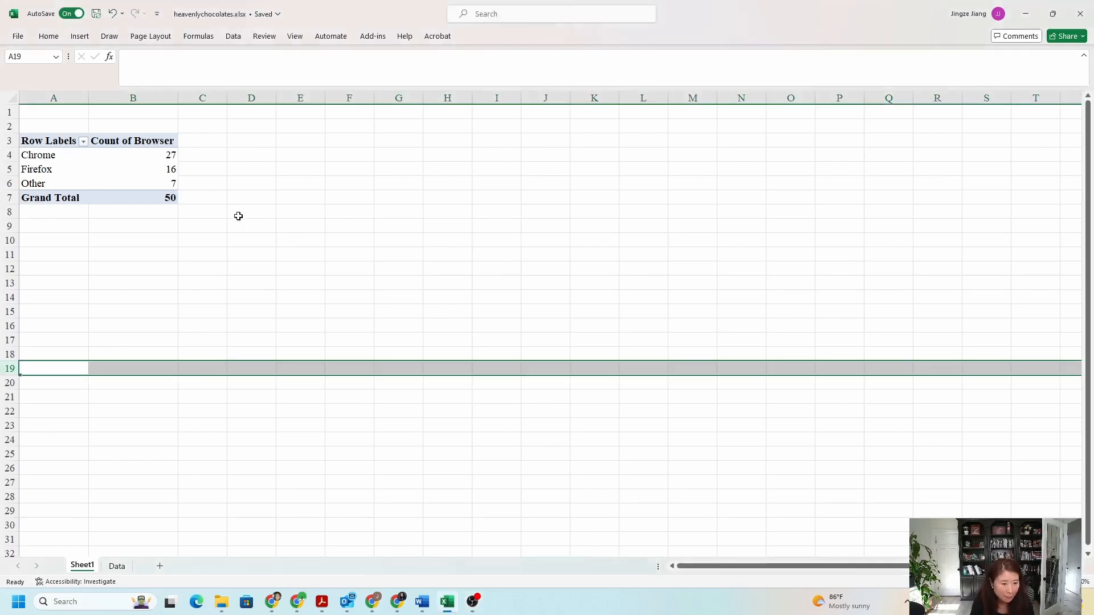
Insert a 2-D clustered column chart from the browser counts in A3:B6, leaving out the grand total
click(112, 300)
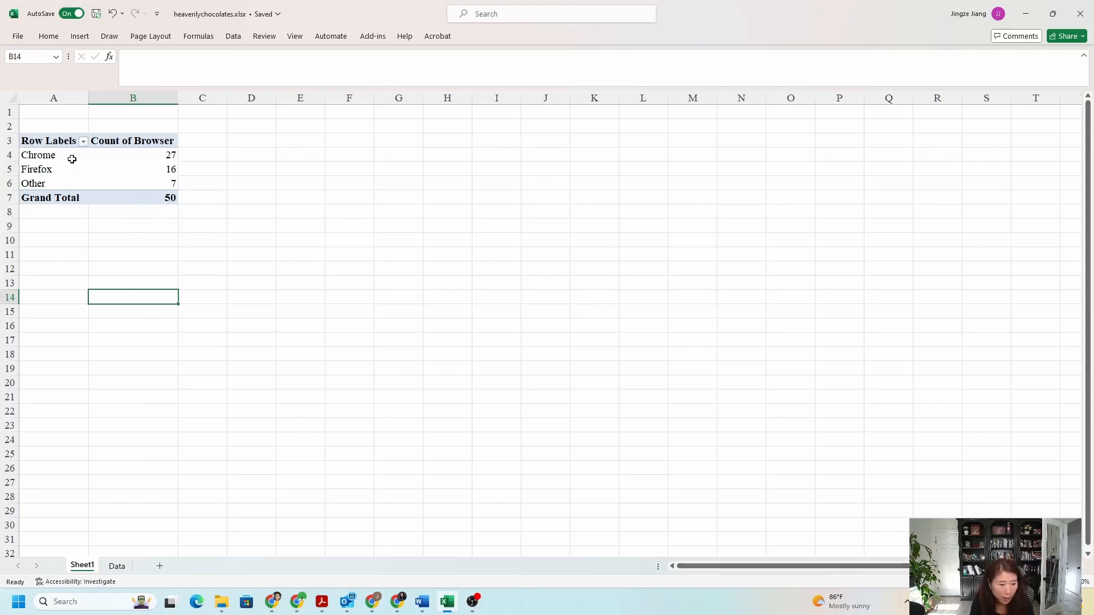
mouse_move(171, 181)
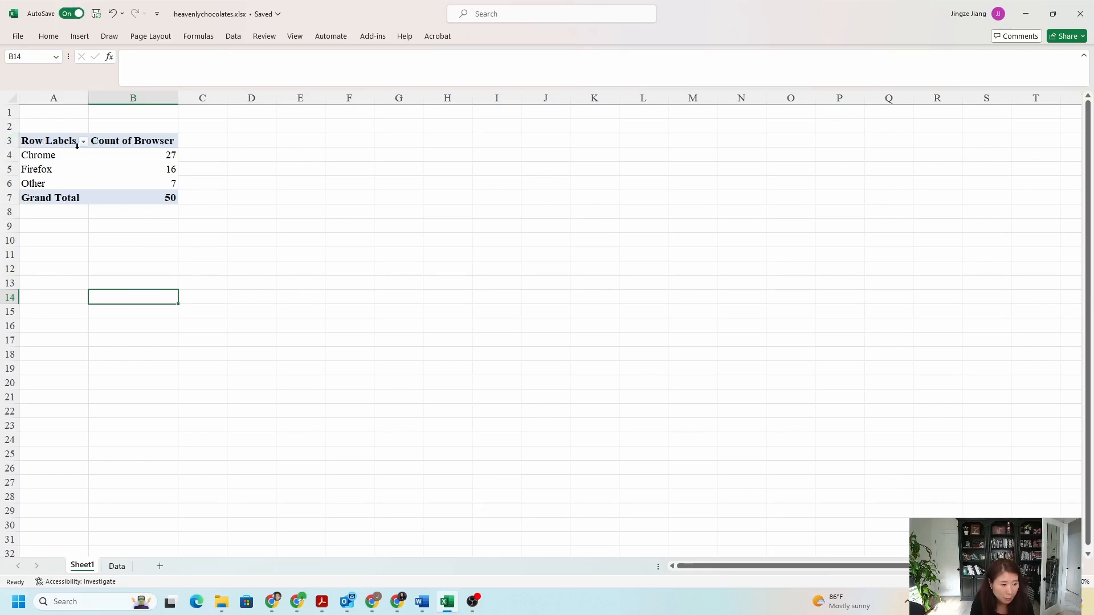
click(41, 142)
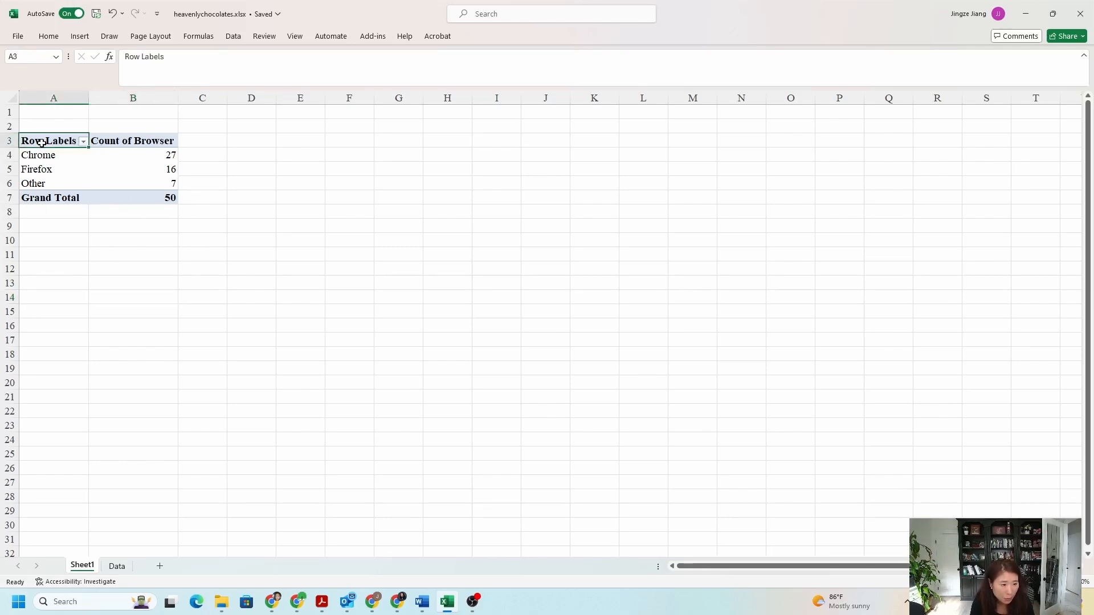
drag(41, 142, 119, 178)
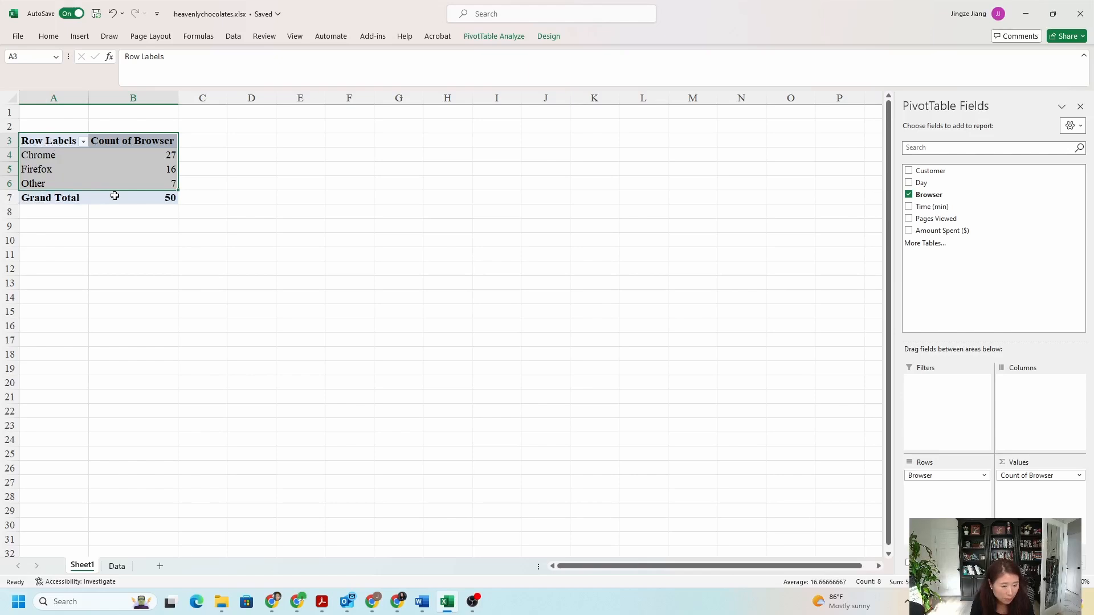
mouse_move(115, 196)
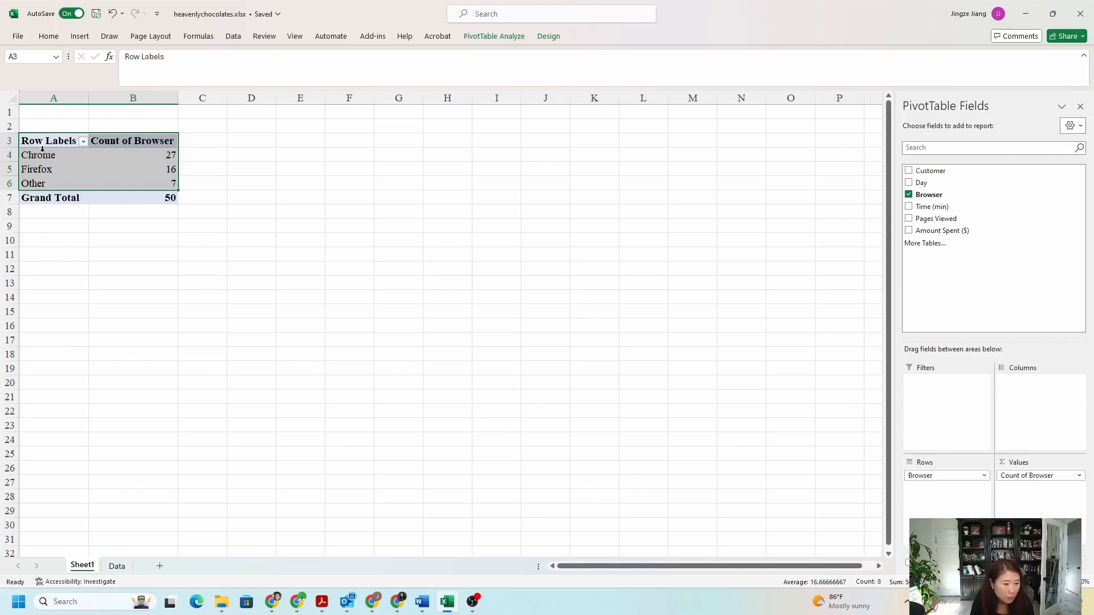
click(80, 38)
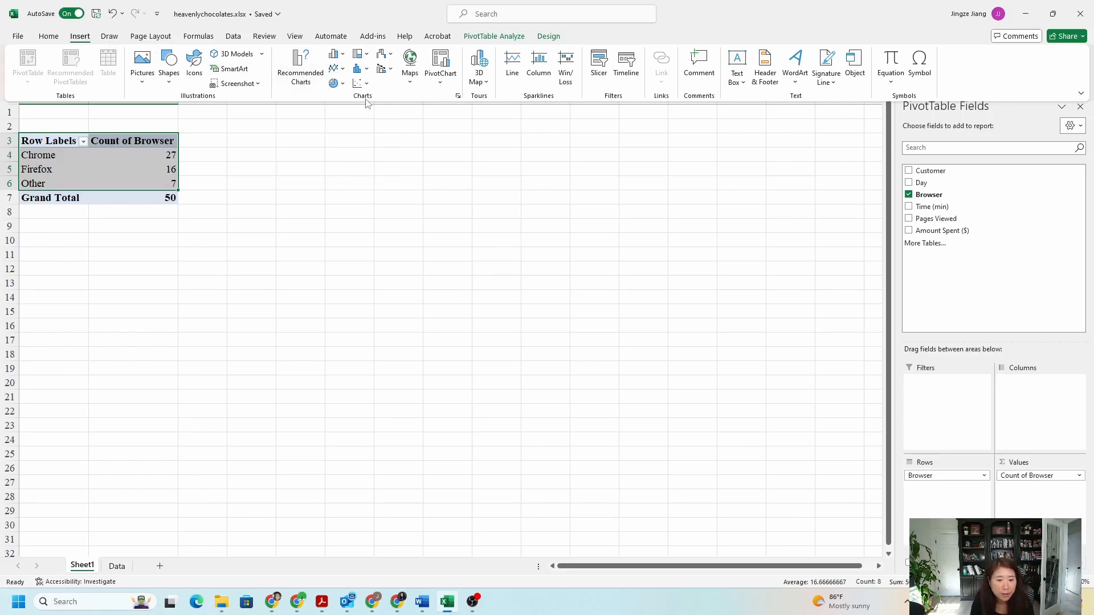
click(334, 57)
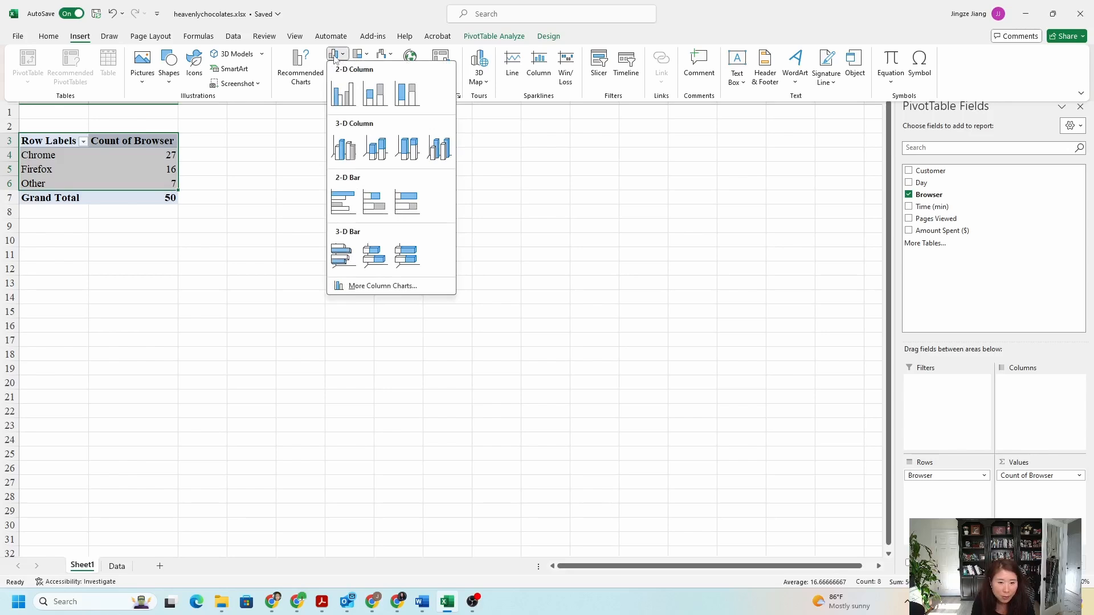
click(342, 86)
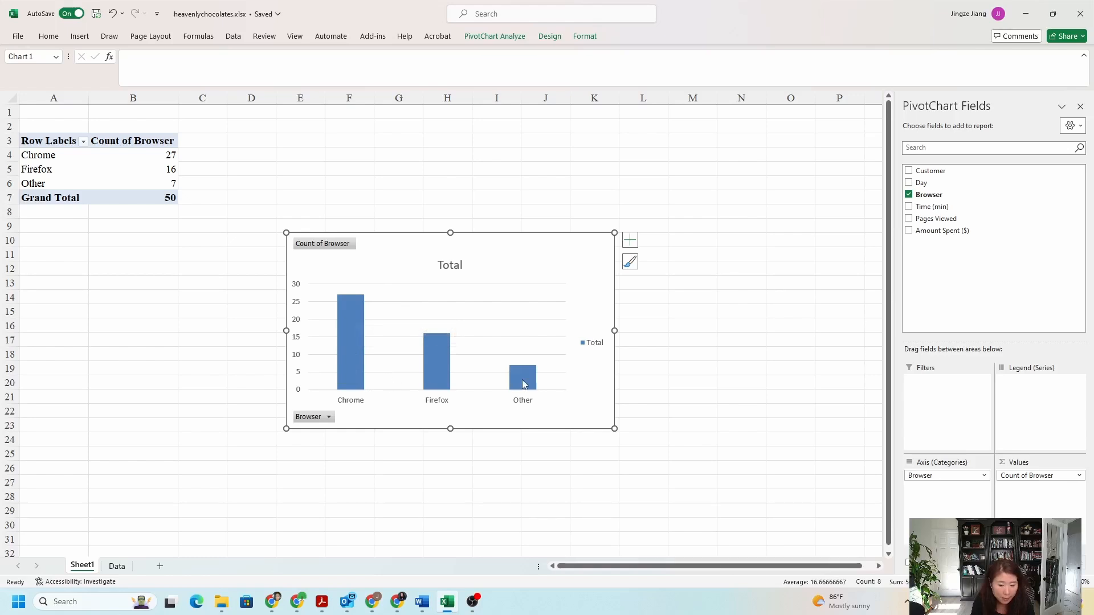
Change the column chart's title to "Broswser User Distribution"
mouse_move(527, 391)
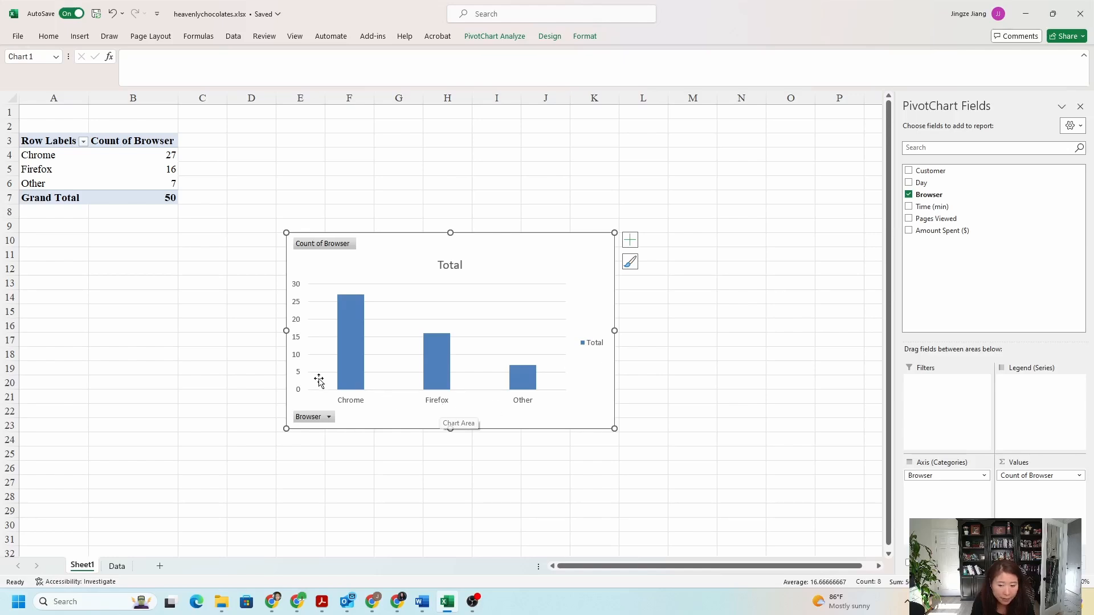
click(450, 262)
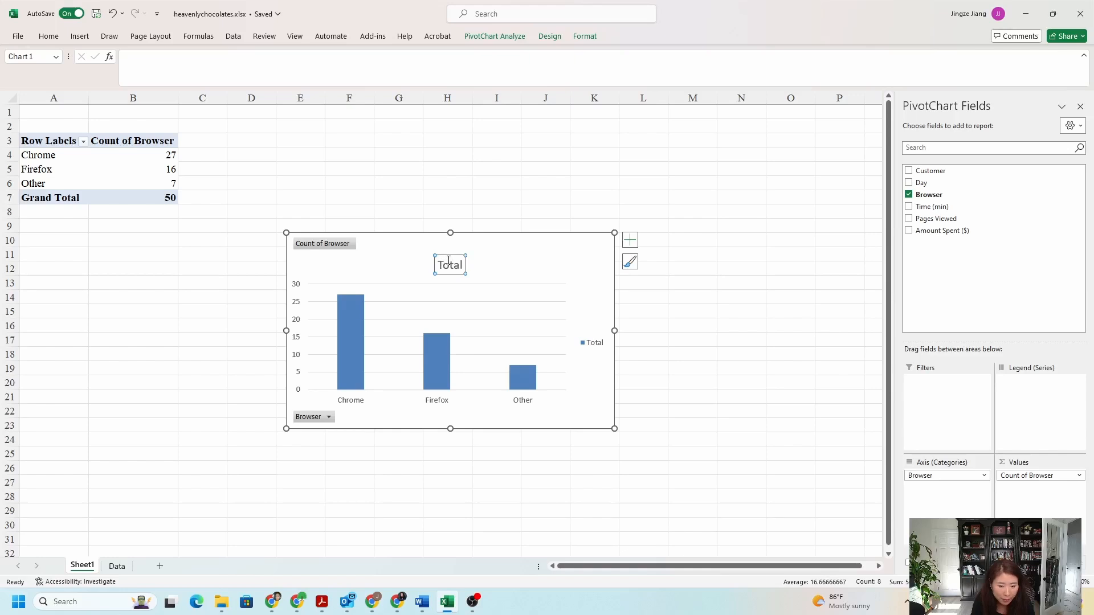
double_click(448, 262)
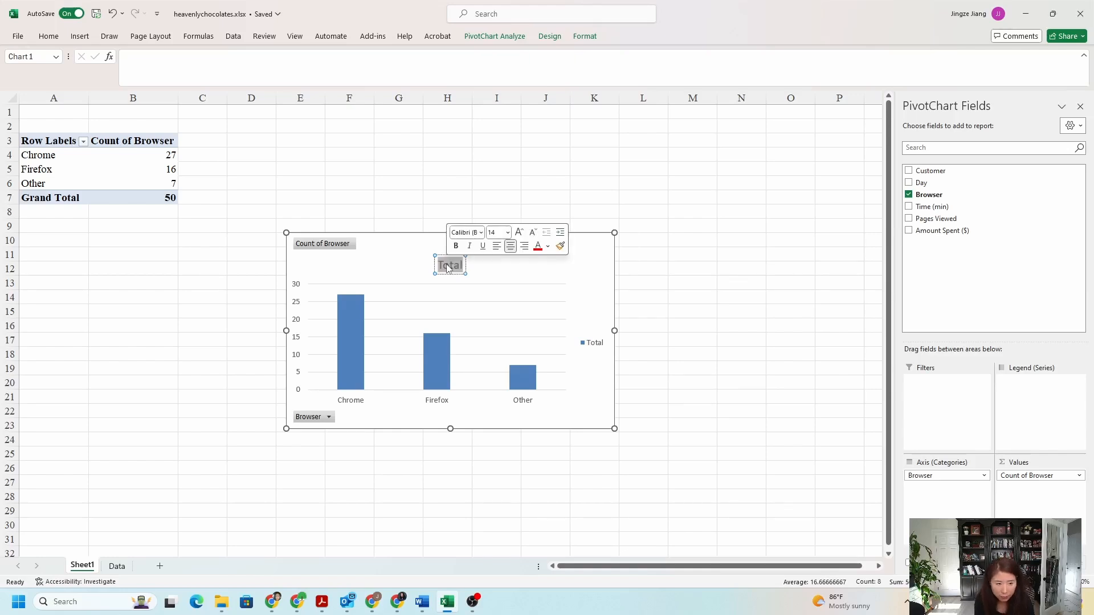
key(Caps_Lock)
text(B)
key(Caps_Lock)
text(ros)
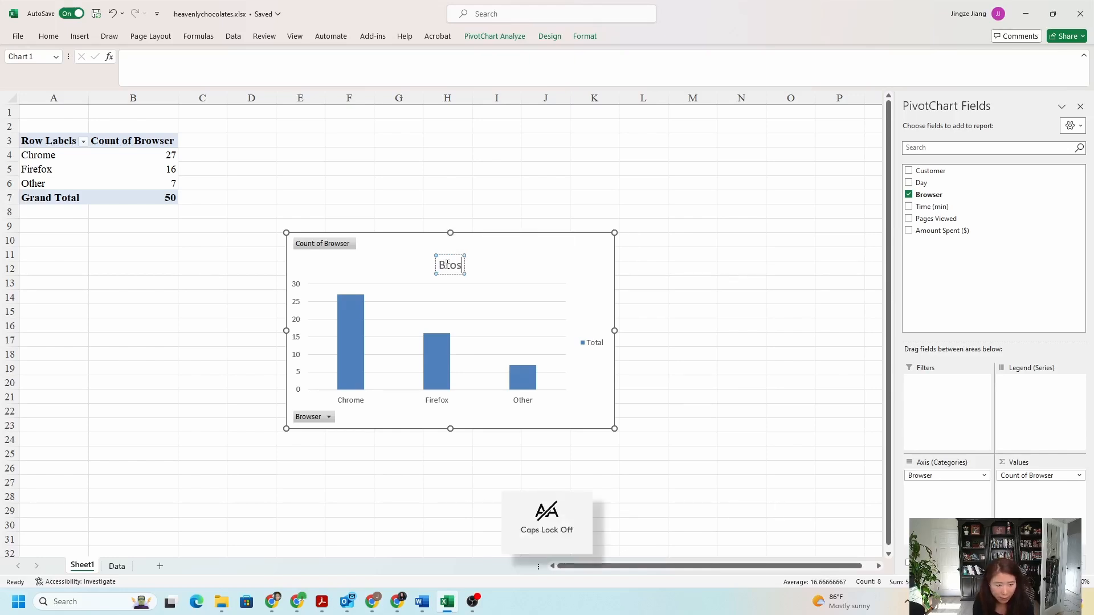
key(BackSpace)
text(wser)
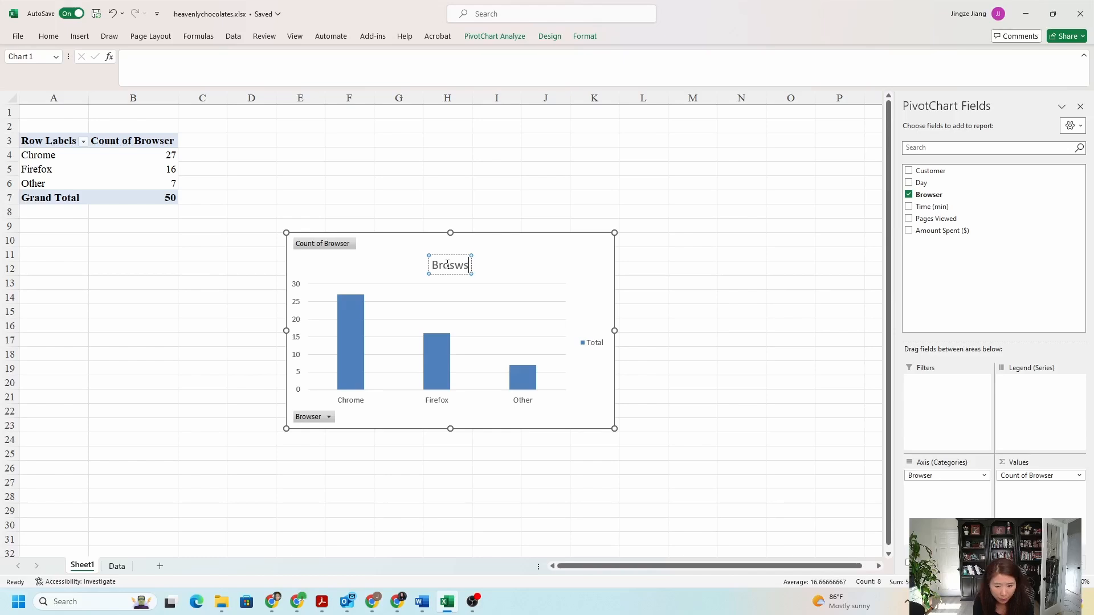
key(Caps_Lock)
text(U)
key(Caps_Lock)
text(ser)
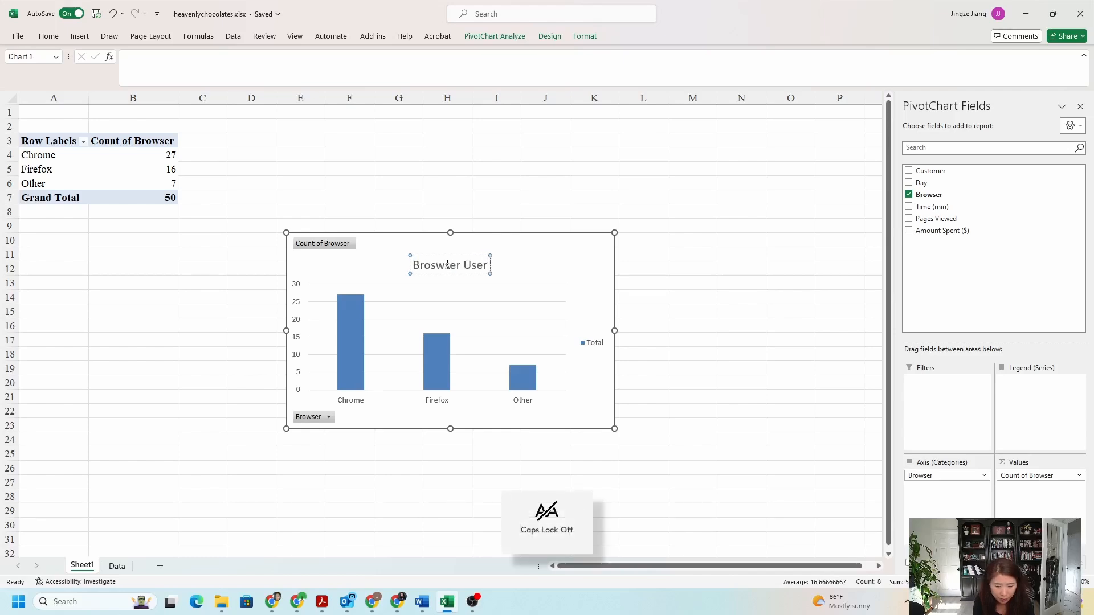
text( Dis)
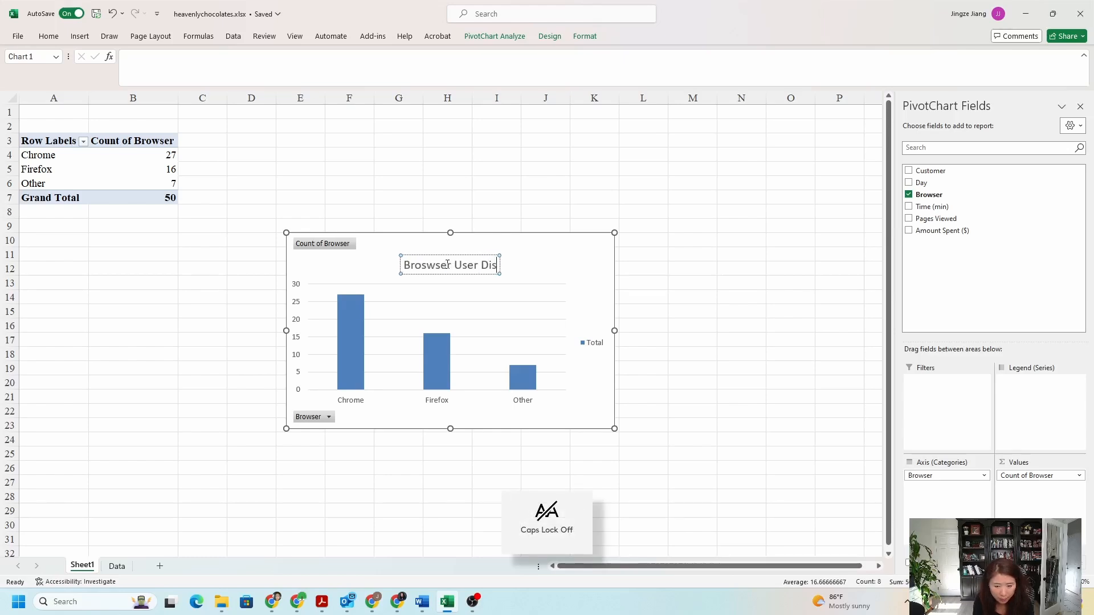
text(tribution)
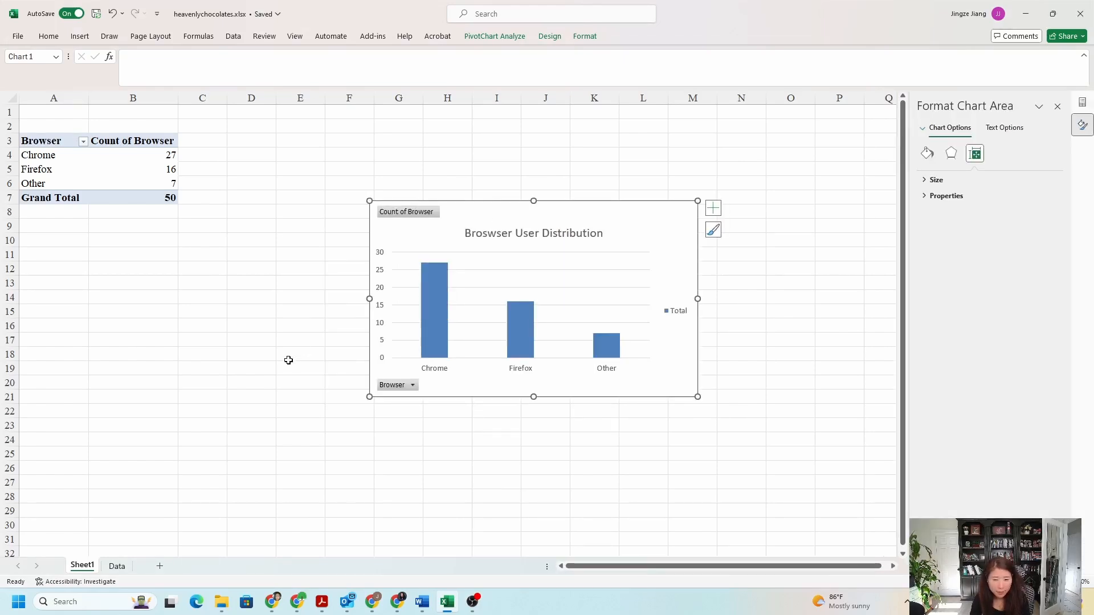
click(305, 368)
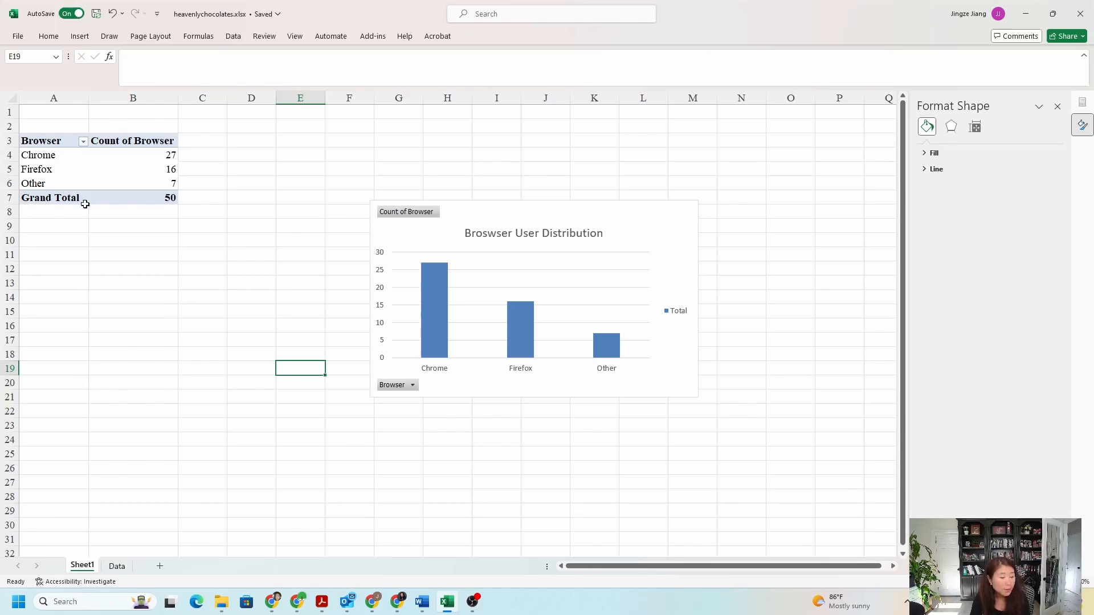
Insert a 2-D pie chart from the browser counts in A3:B6 and move it partly off the column chart
drag(41, 140, 122, 181)
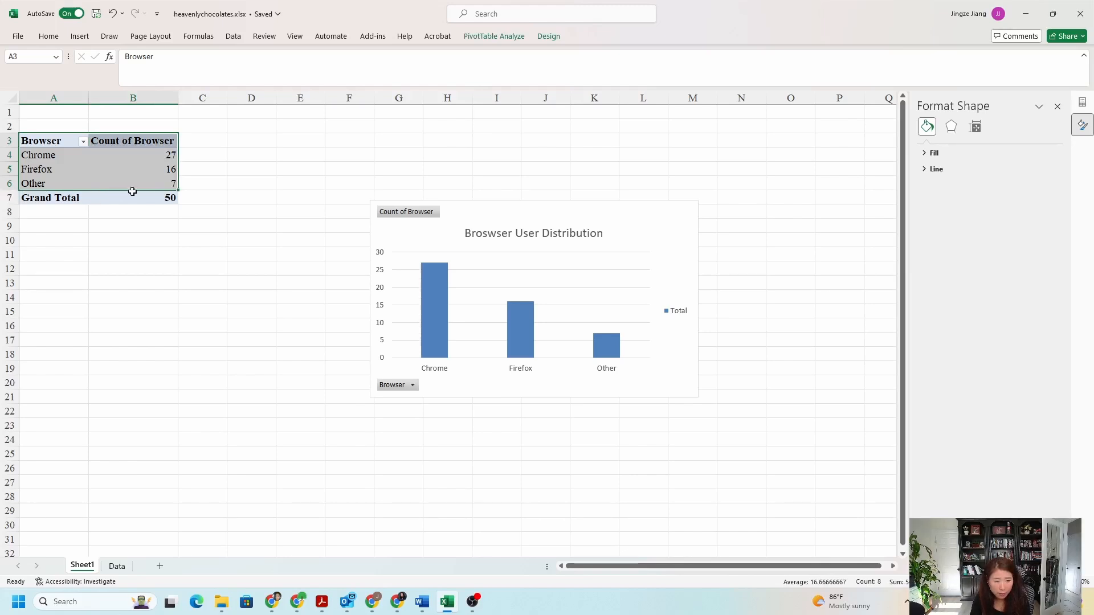
click(80, 37)
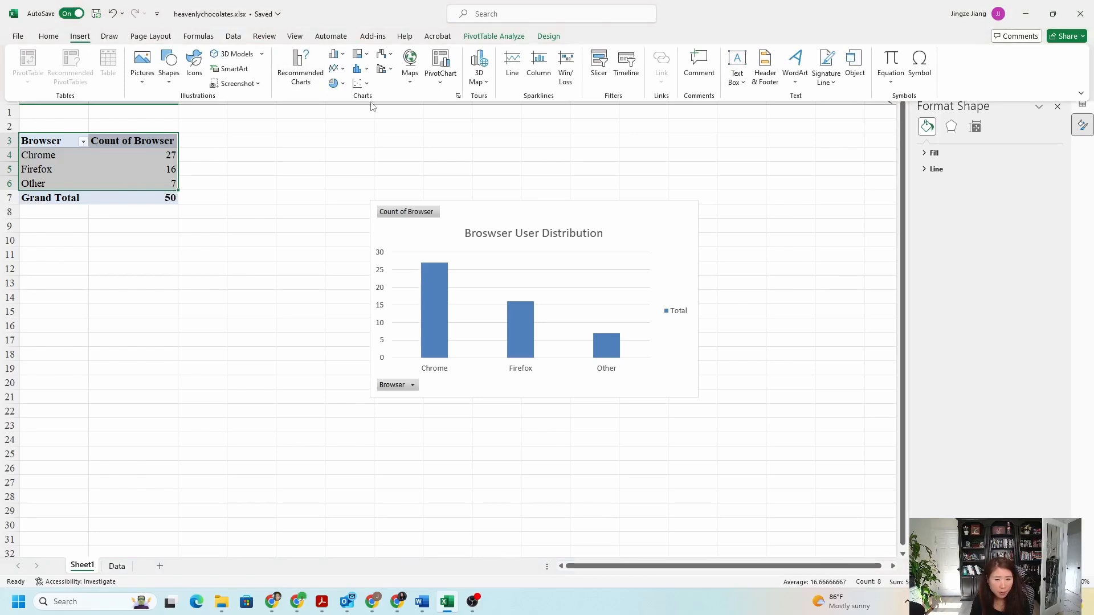
click(335, 84)
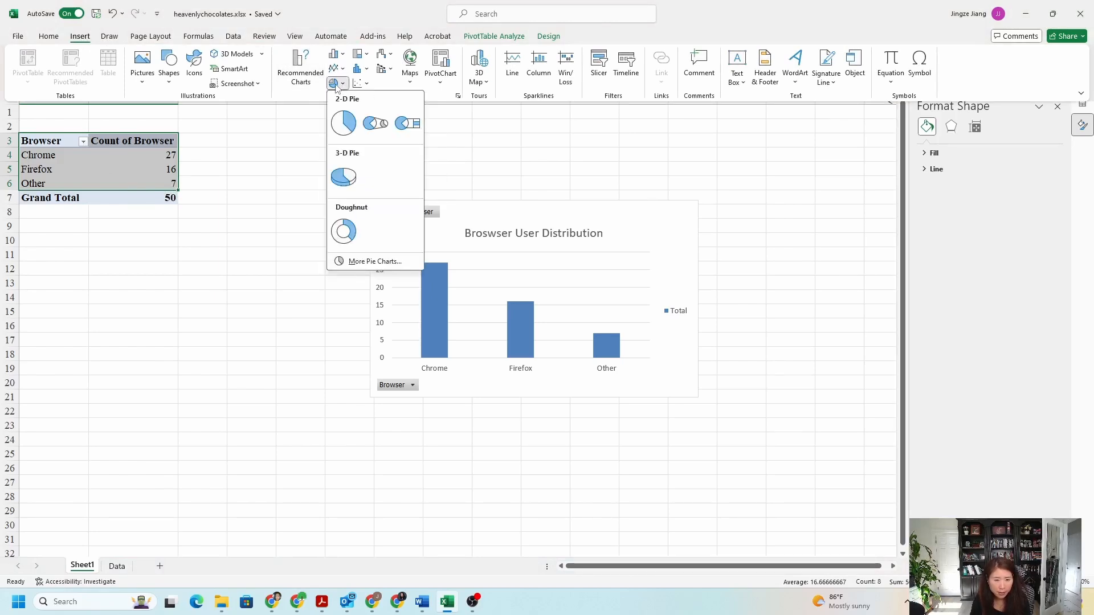
click(344, 124)
drag(442, 248, 328, 265)
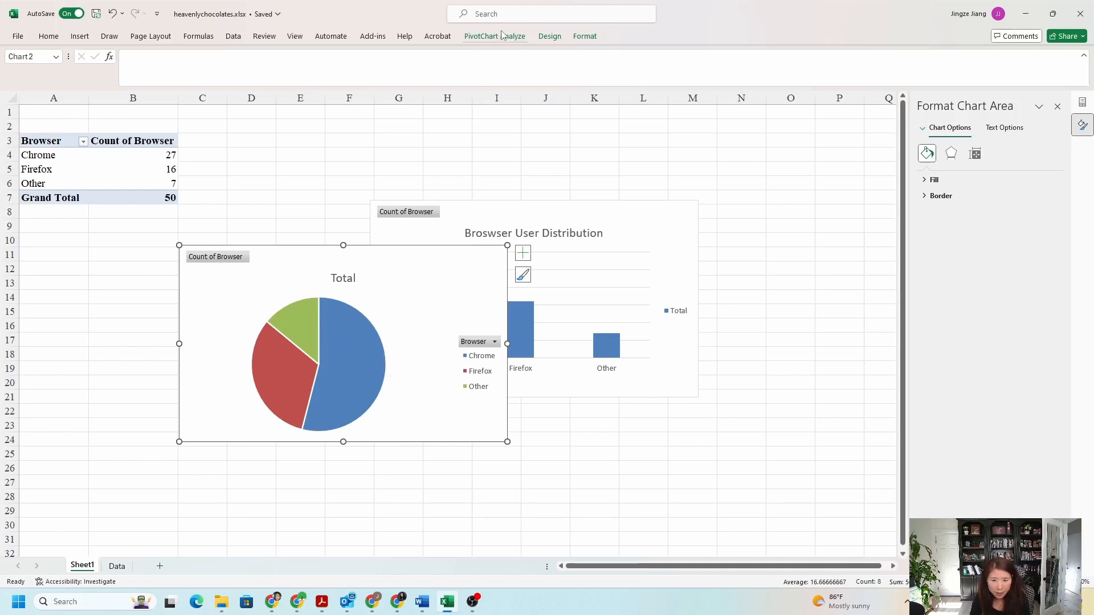
Add Data Callout labels to the pie chart to show each browser's name and percentage
click(550, 36)
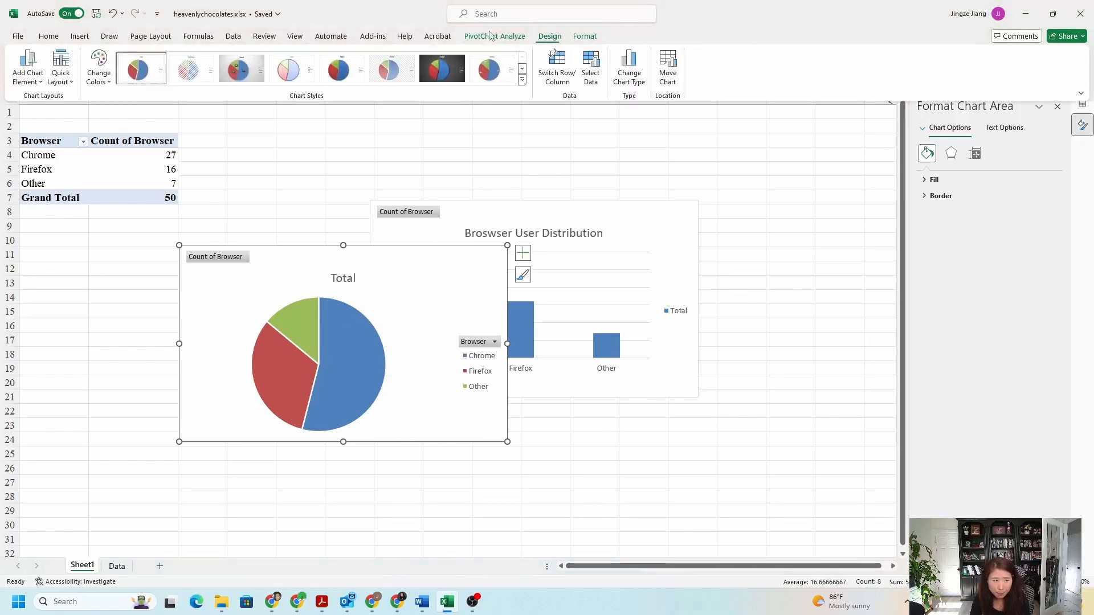
click(30, 83)
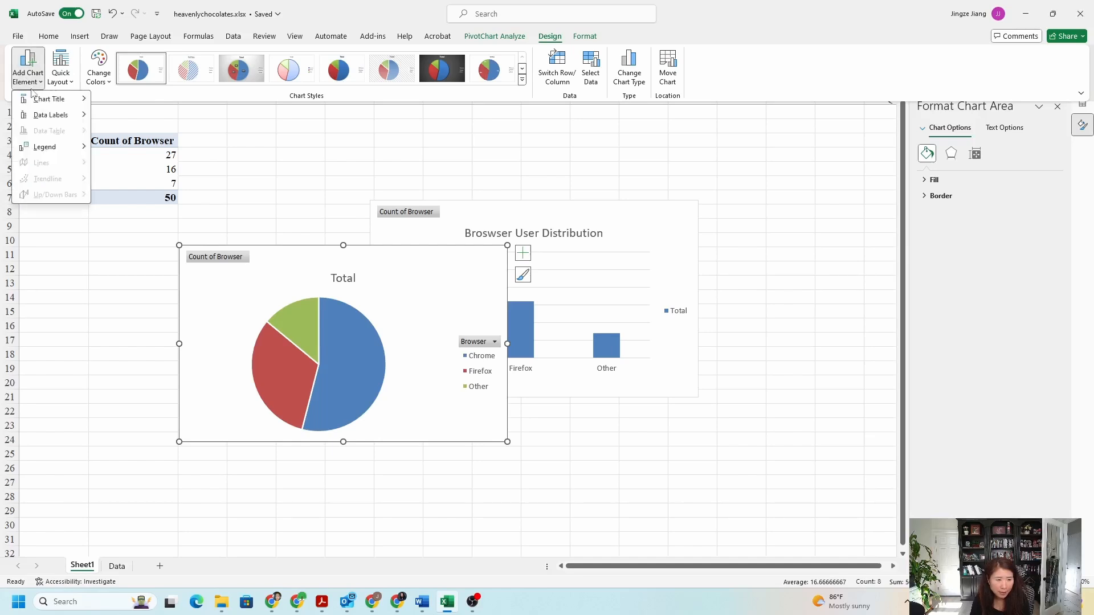
mouse_move(52, 117)
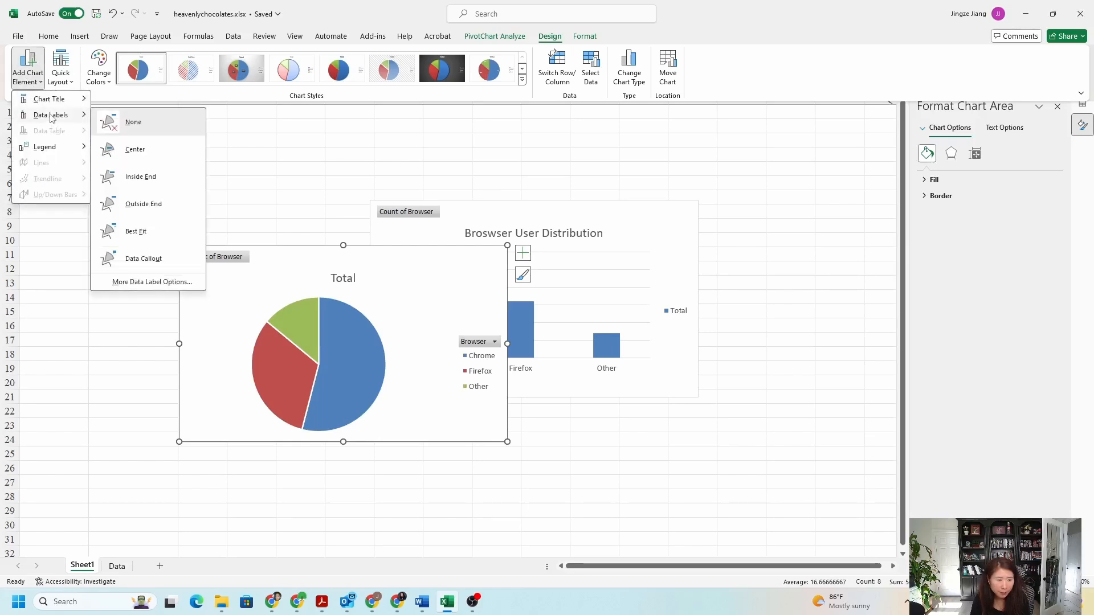
click(152, 260)
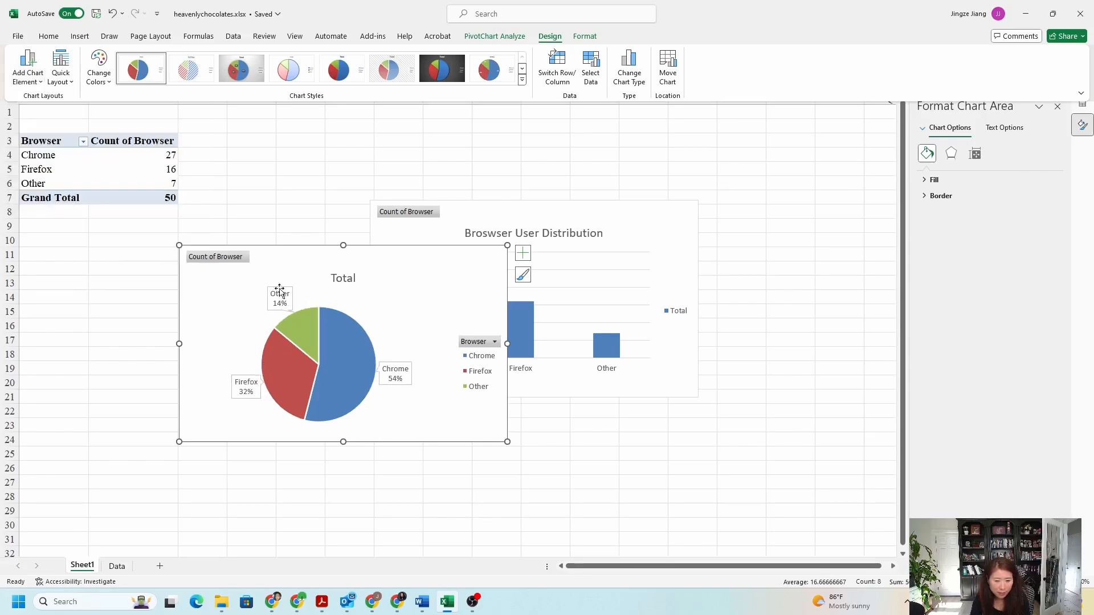
Move the pie chart below the pivot table, clear of the column chart
click(281, 261)
drag(278, 255, 169, 262)
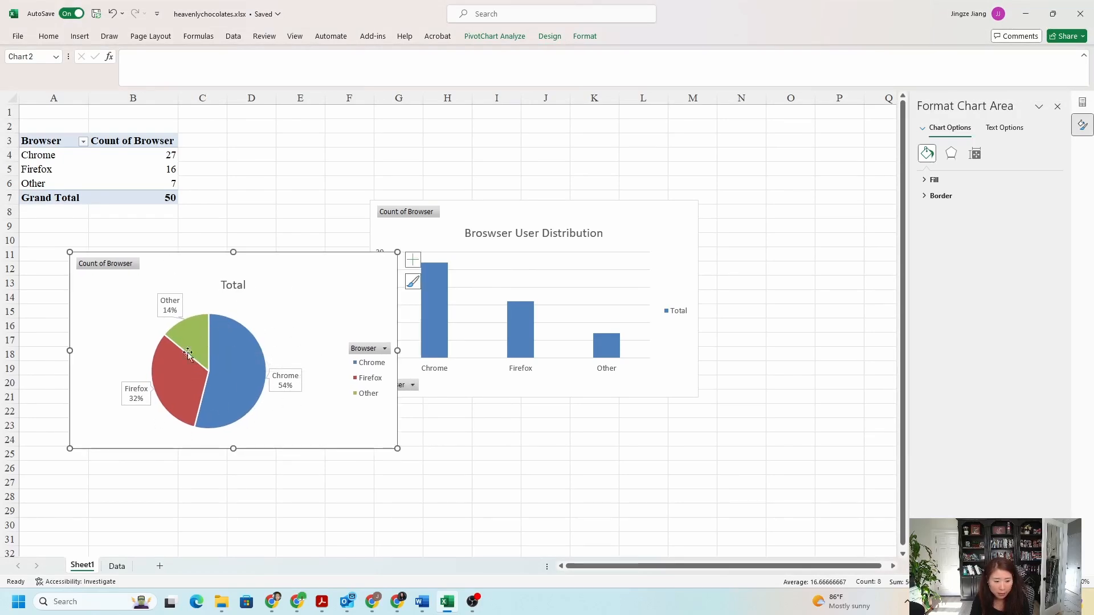
mouse_move(216, 339)
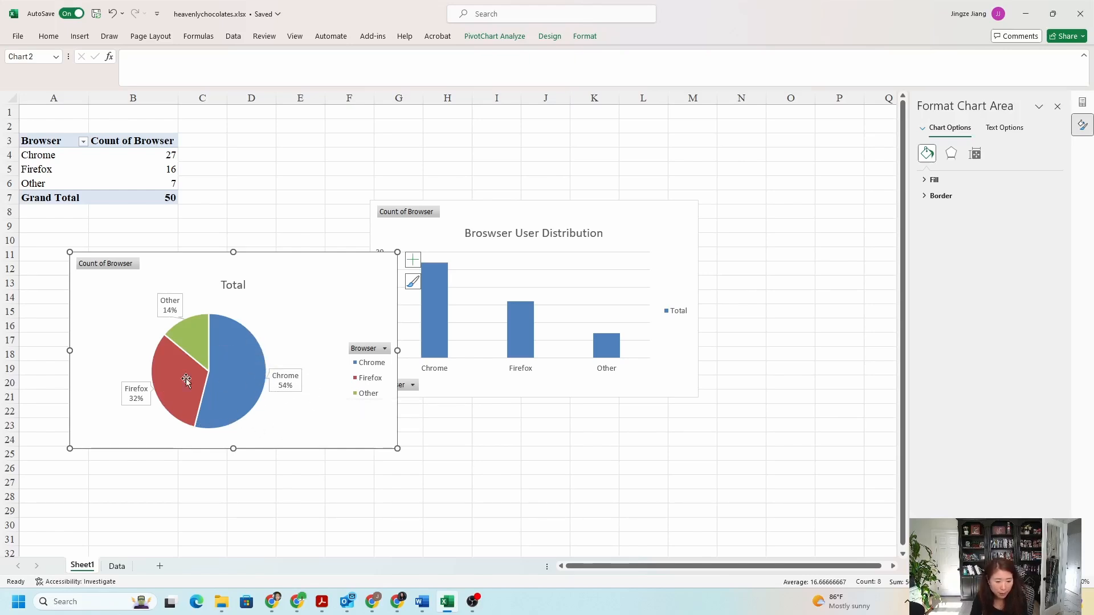
drag(287, 268, 252, 267)
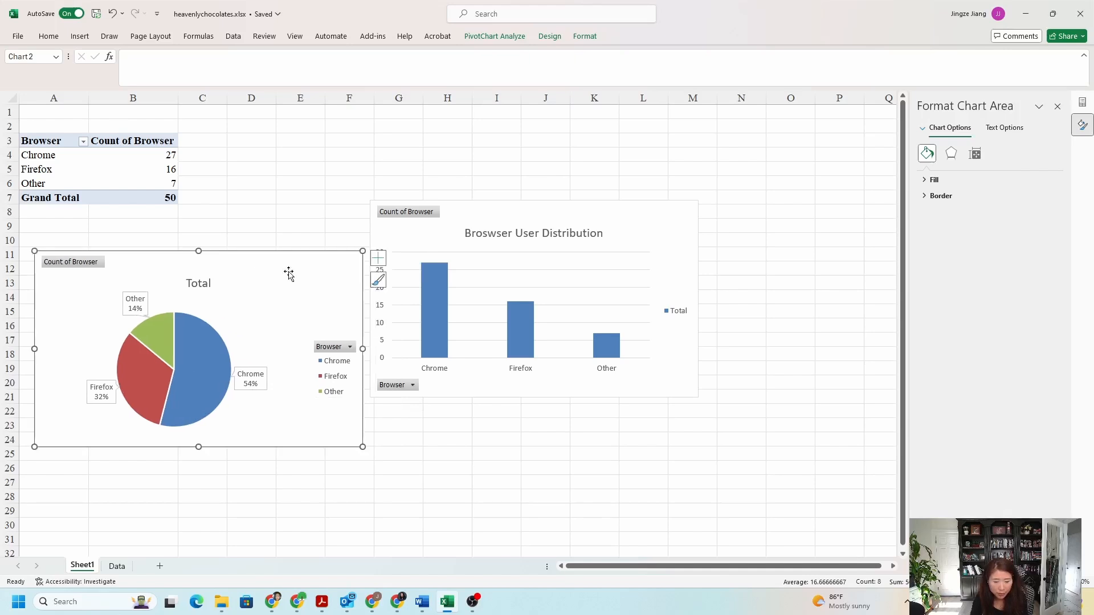
Add Outside End data labels to the bars of the column chart
click(431, 274)
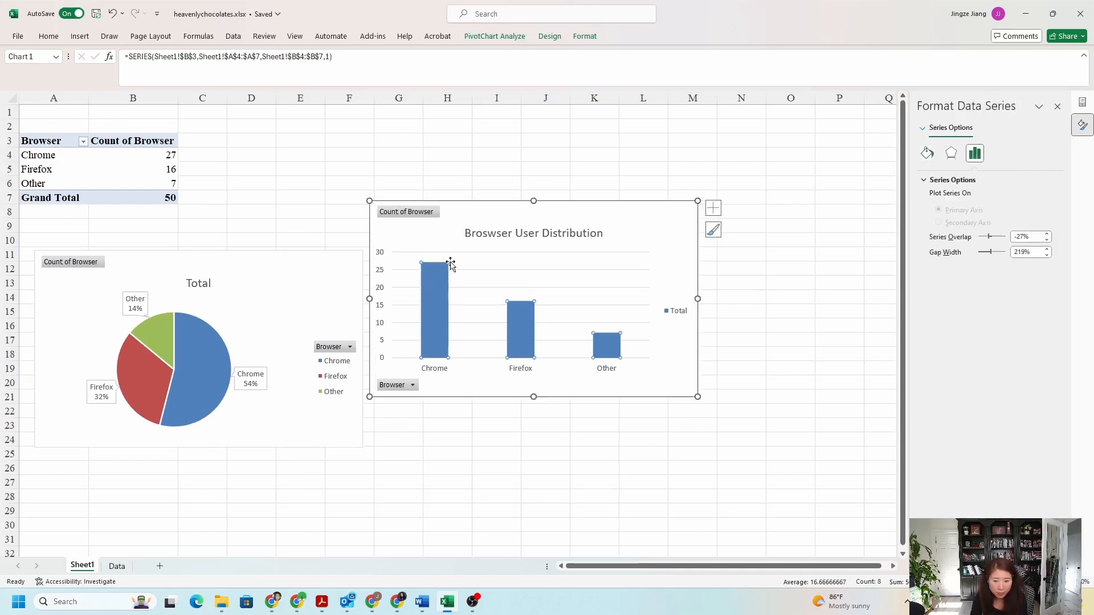
click(469, 213)
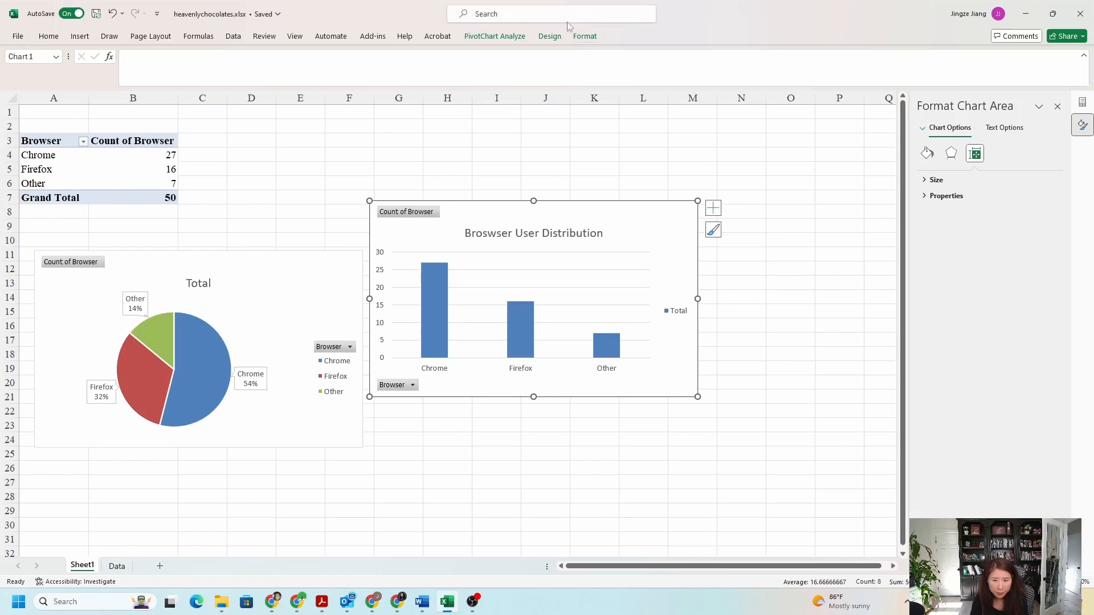
click(548, 37)
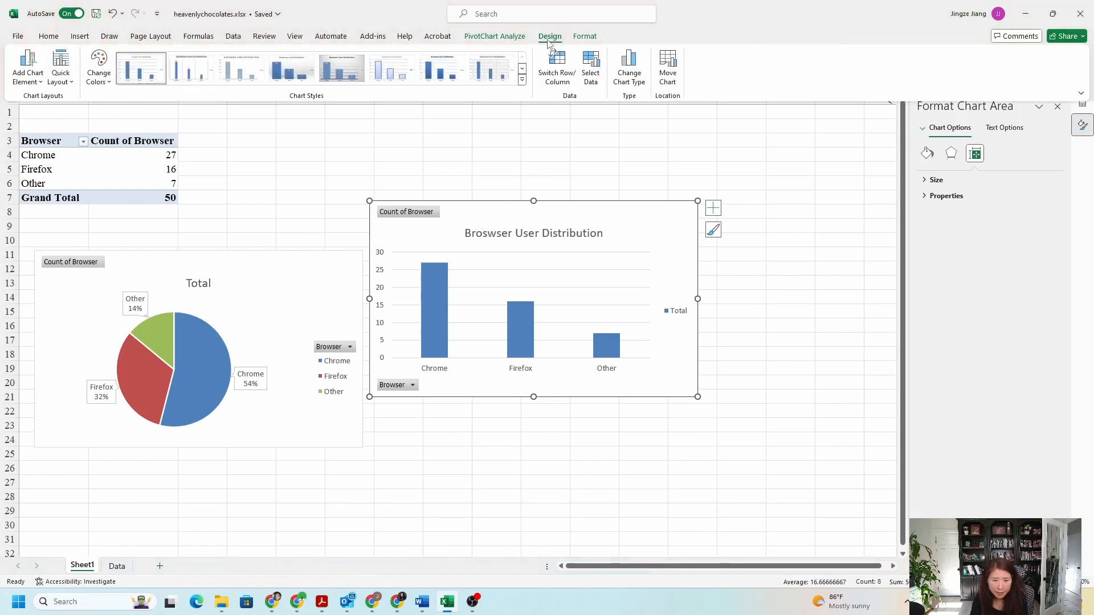
click(38, 83)
mouse_move(53, 151)
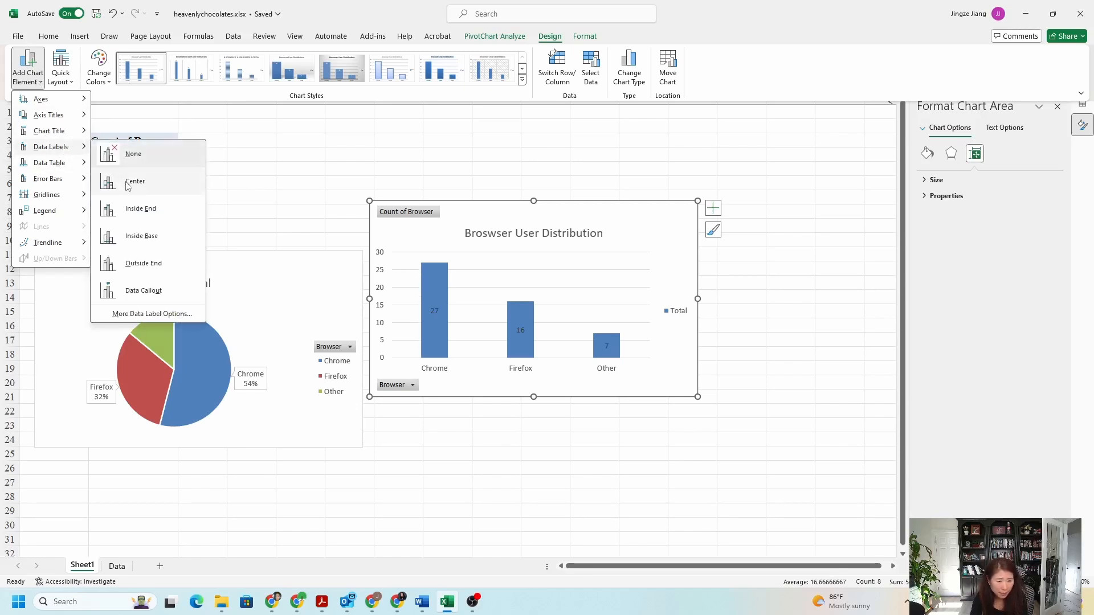
click(139, 263)
Arrange the pie and column charts side by side below the pivot table with a gap between them
click(517, 244)
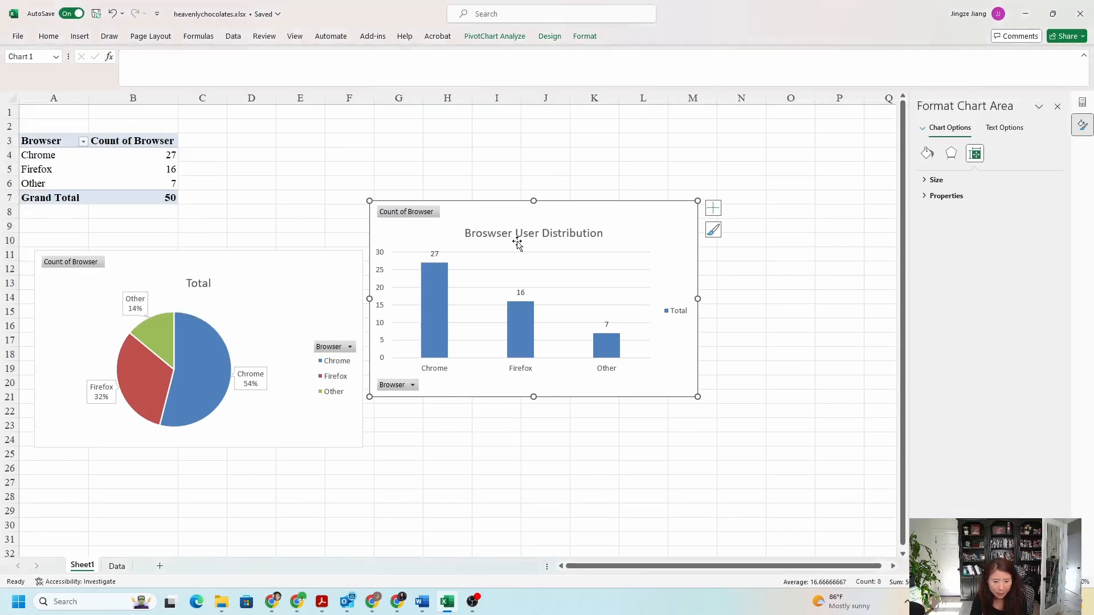
drag(484, 210, 523, 264)
mouse_move(316, 256)
mouse_down()
mouse_move(332, 203)
mouse_move(333, 246)
mouse_up()
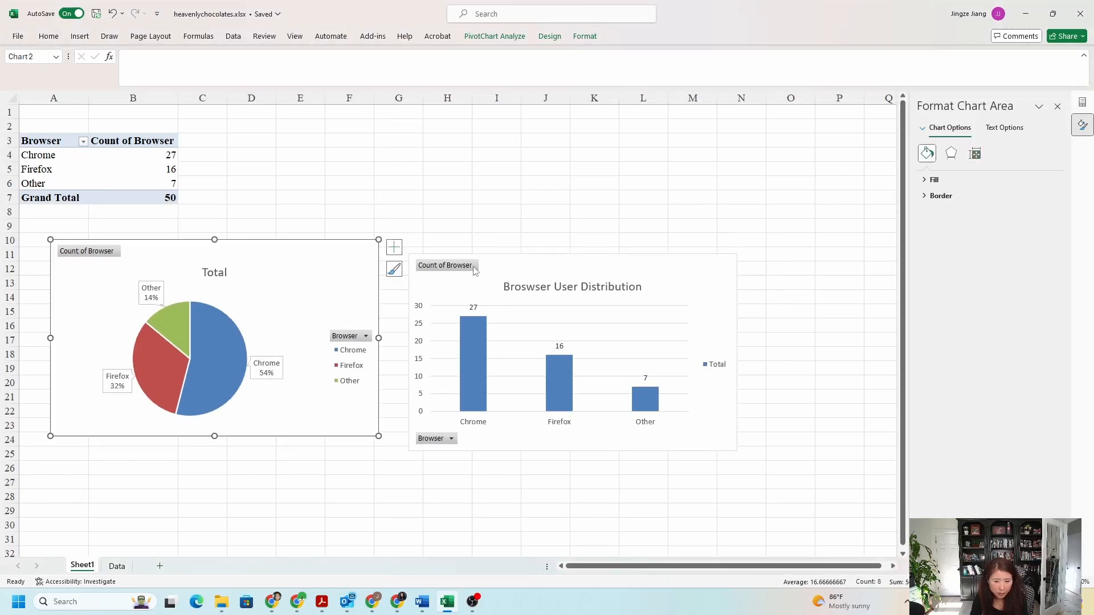
click(518, 273)
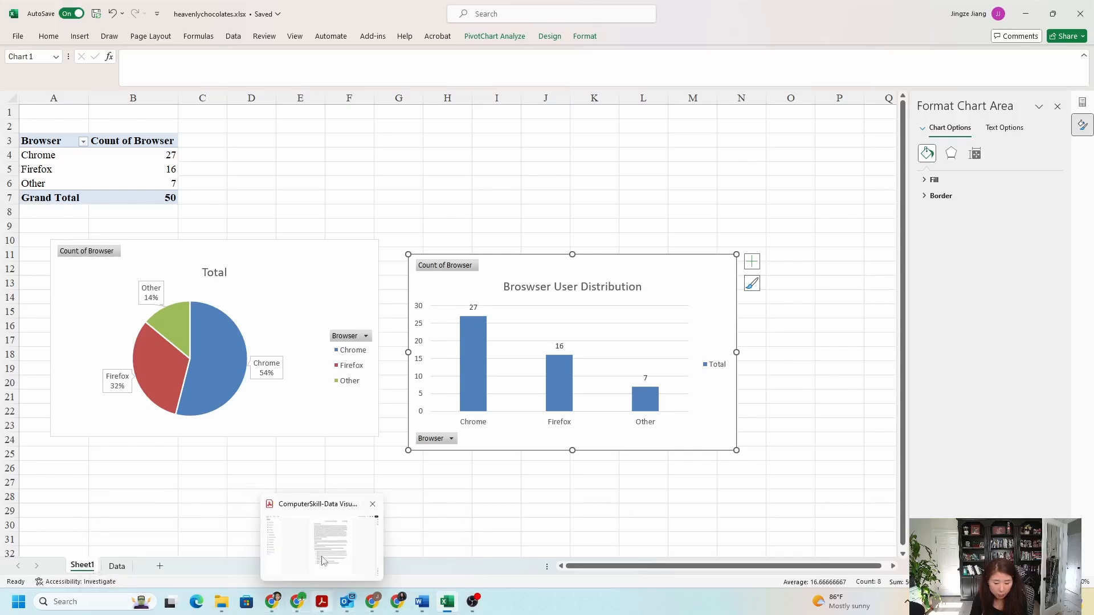
Check the question about browser types in the ComputerSkill-Data Visualization PDF in Acrobat against the pivot table and charts in the heavenlychocolates.xlsx workbook in Excel
click(323, 562)
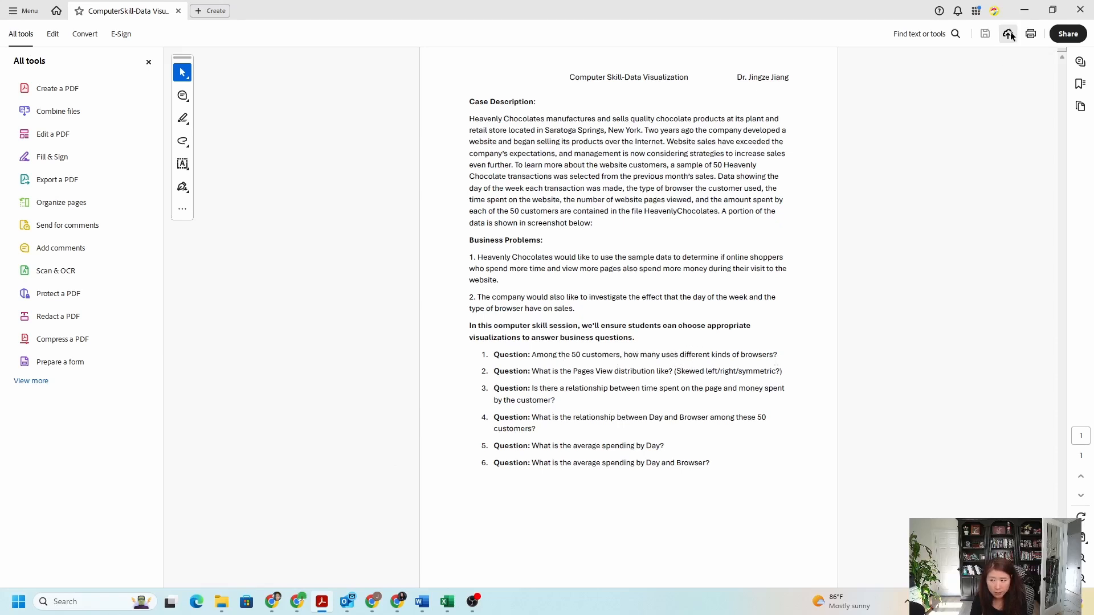
click(1024, 10)
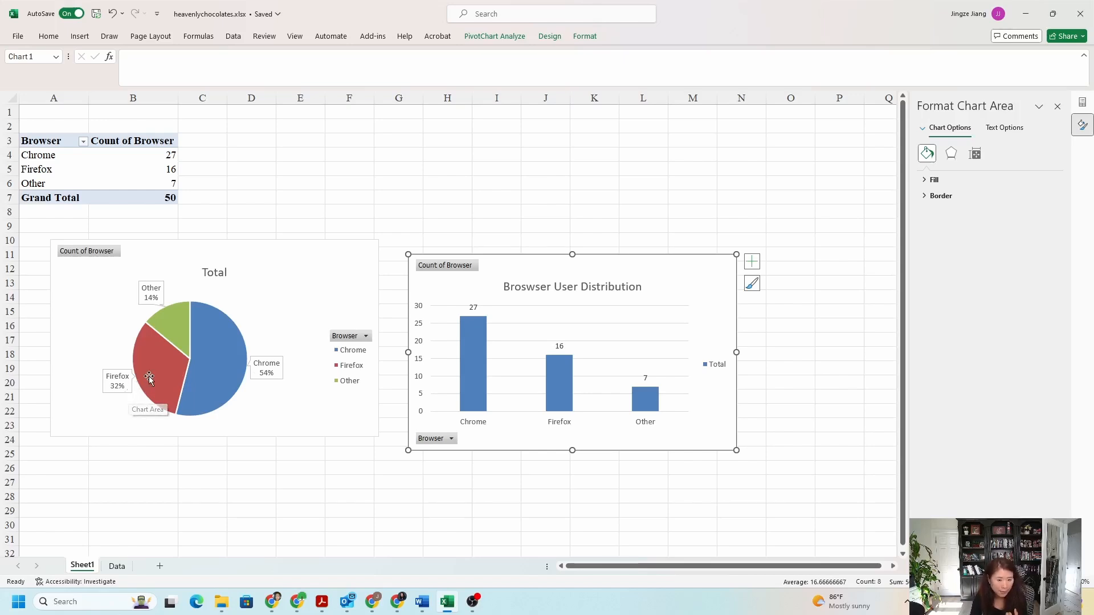
mouse_move(148, 378)
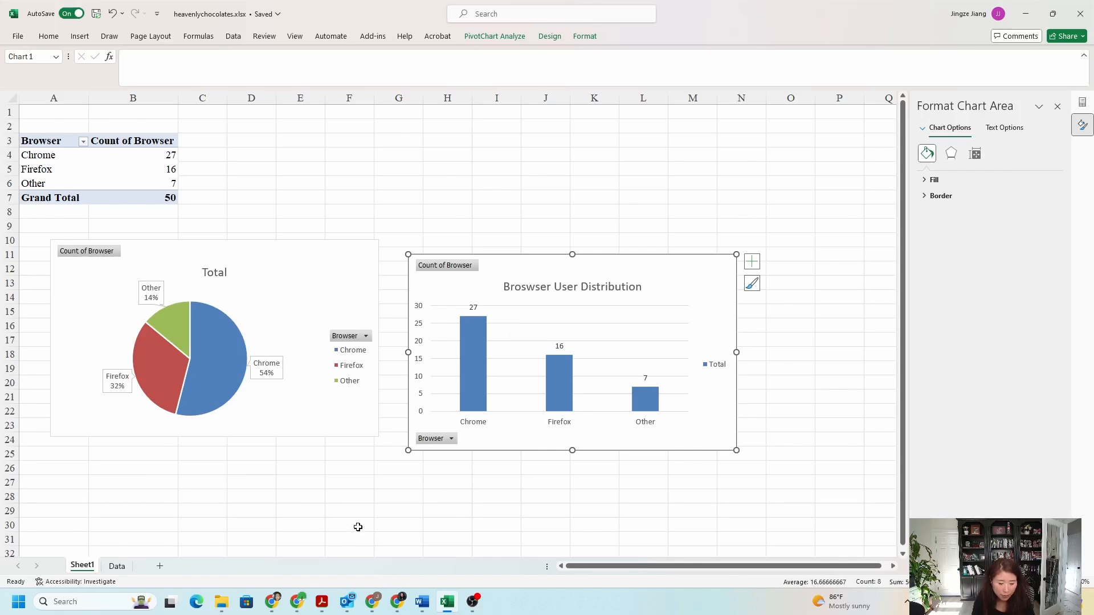
mouse_move(322, 602)
click(326, 537)
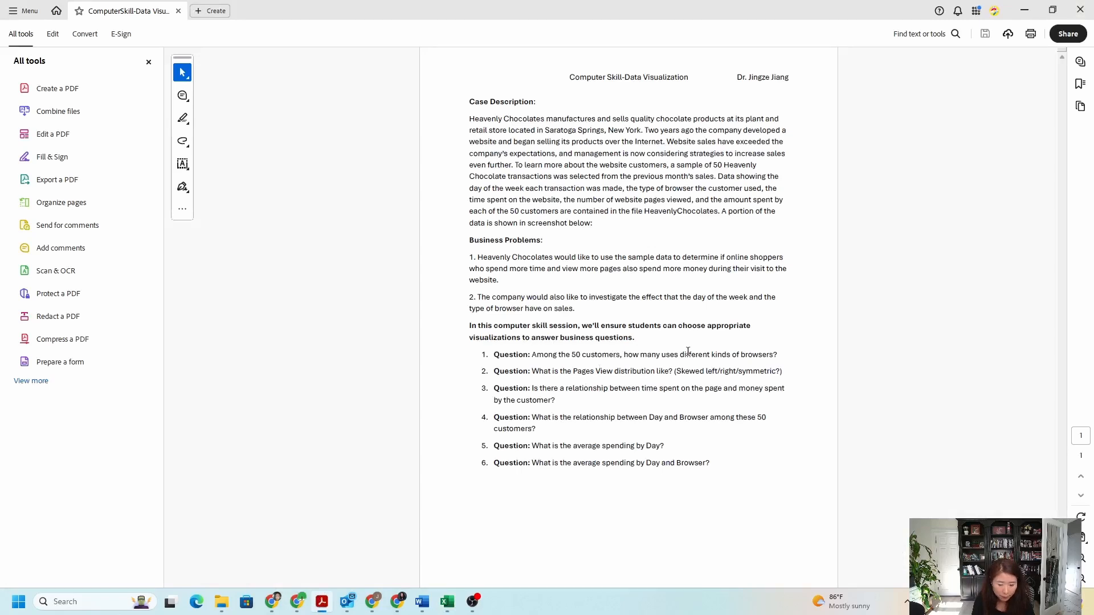
mouse_move(447, 602)
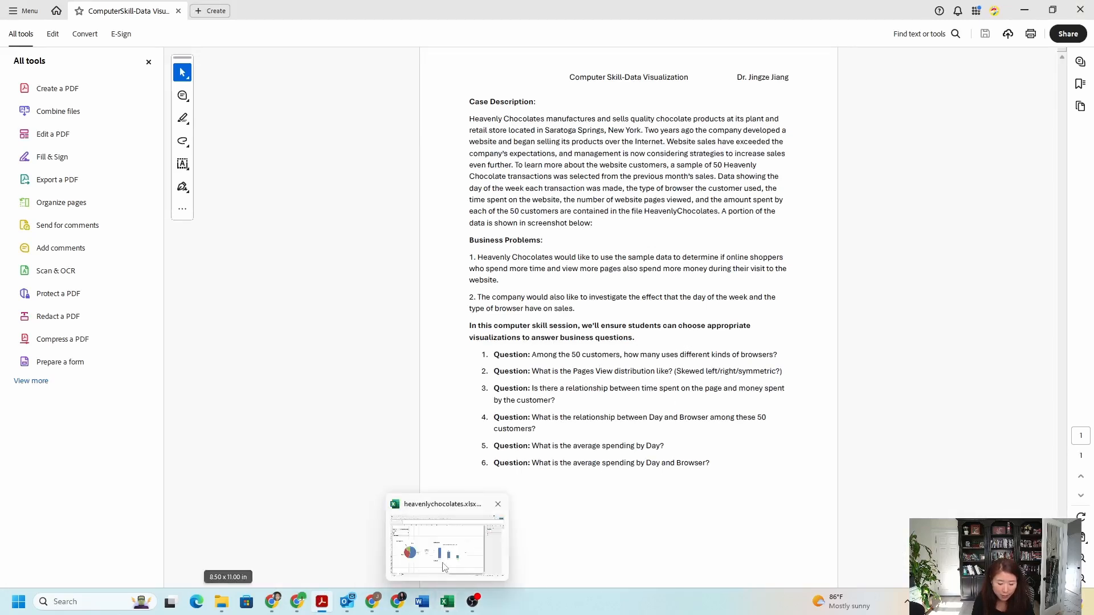
click(444, 544)
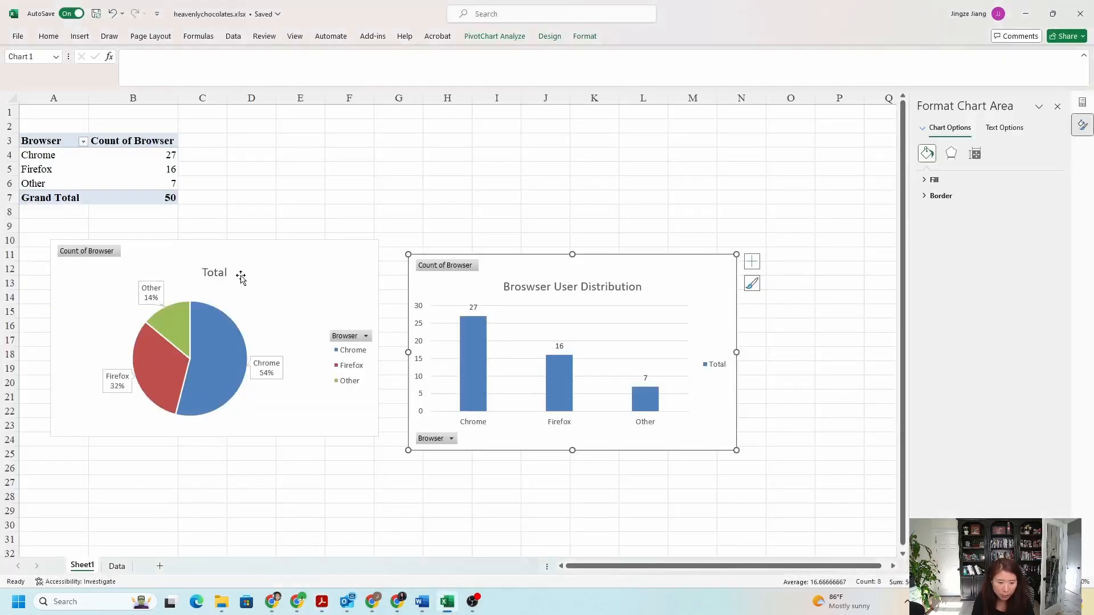
click(151, 180)
click(159, 244)
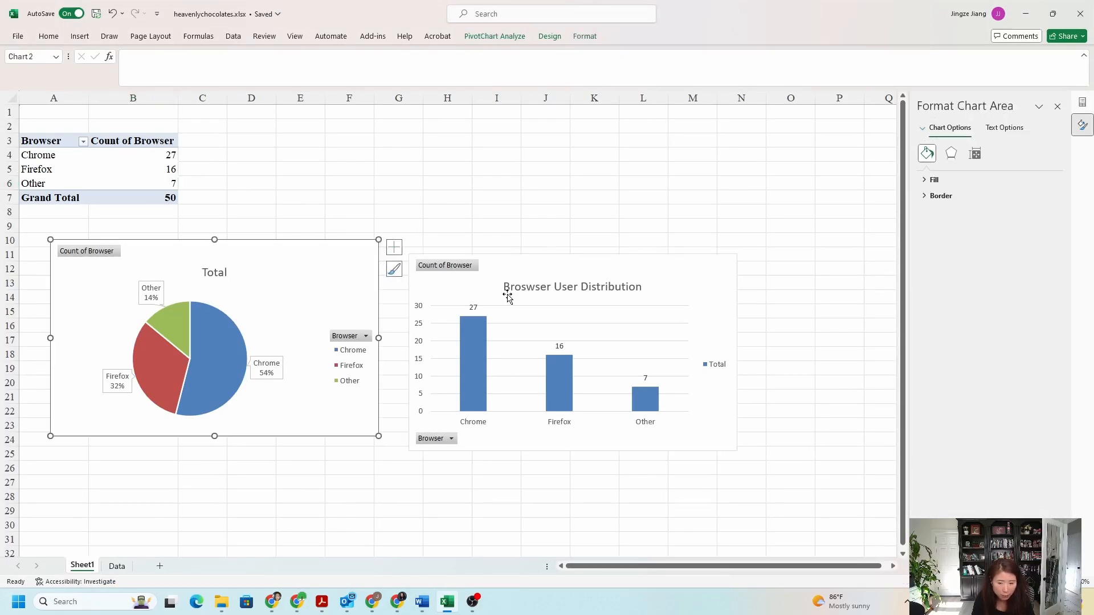